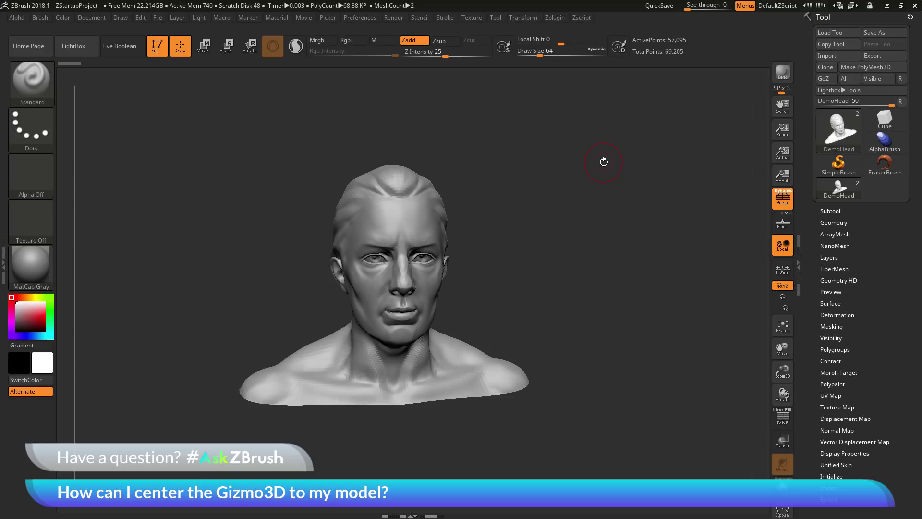
Step: Switch the demo head to Move mode so the Gizmo 3D can be used on it
mouse_move(594, 276)
left_mouse_down()
mouse_move(450, 282)
mouse_move(663, 281)
mouse_move(597, 280)
mouse_move(604, 273)
mouse_move(593, 281)
left_mouse_up()
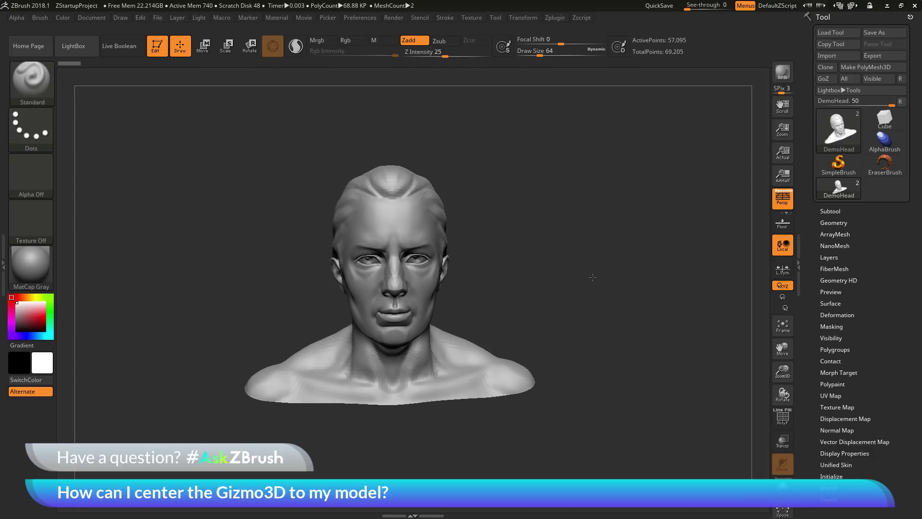
left_click_drag(593, 277, 580, 222)
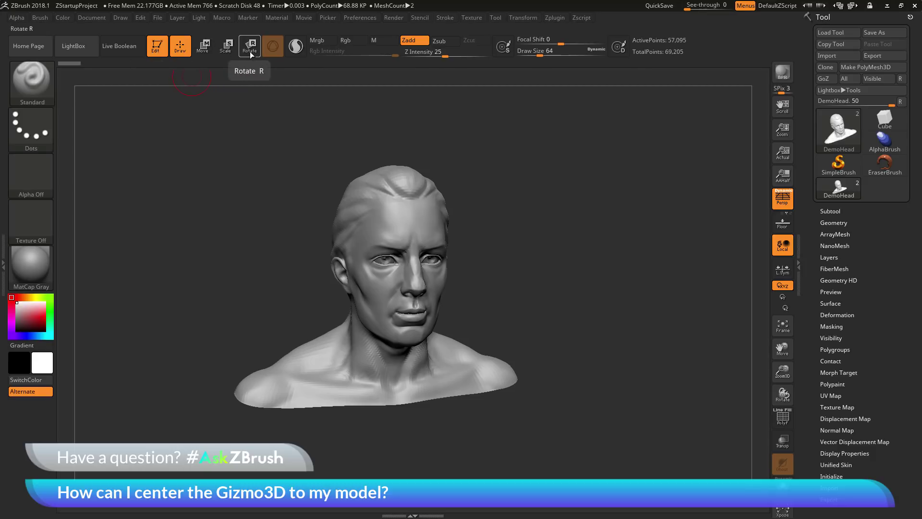
left_click(202, 48)
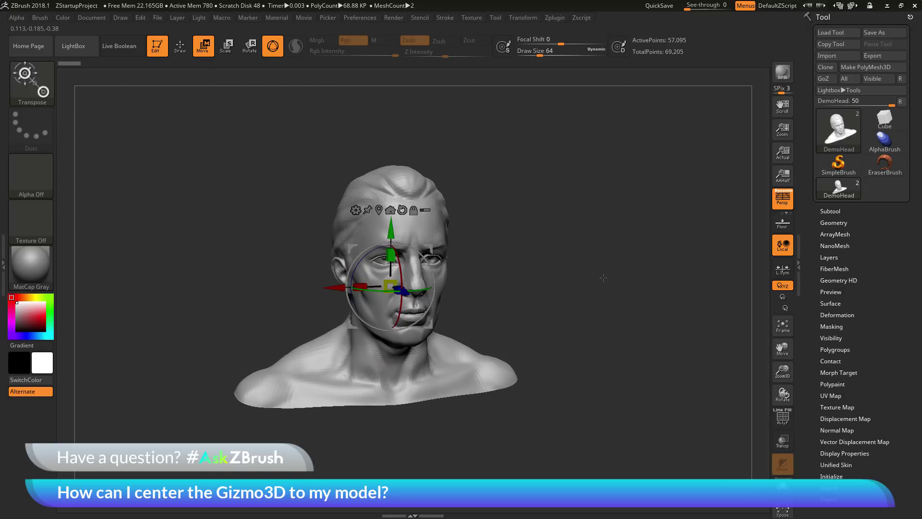
mouse_move(597, 282)
left_mouse_down()
mouse_move(595, 272)
mouse_move(599, 283)
left_mouse_up()
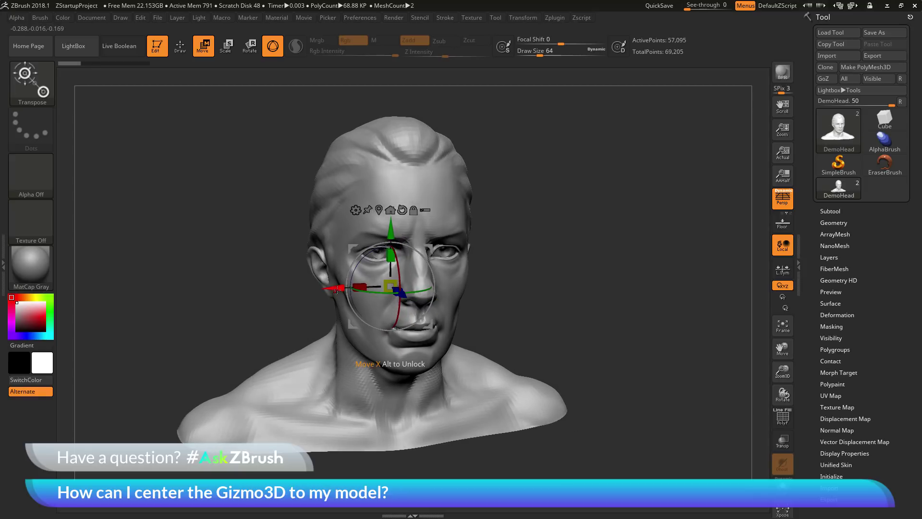
Step: Try moving and rotating the head with the gizmo at its centre, and undo the transformations
mouse_move(338, 288)
left_mouse_down()
mouse_move(311, 288)
mouse_move(352, 280)
left_mouse_up()
key("ctrl+z")
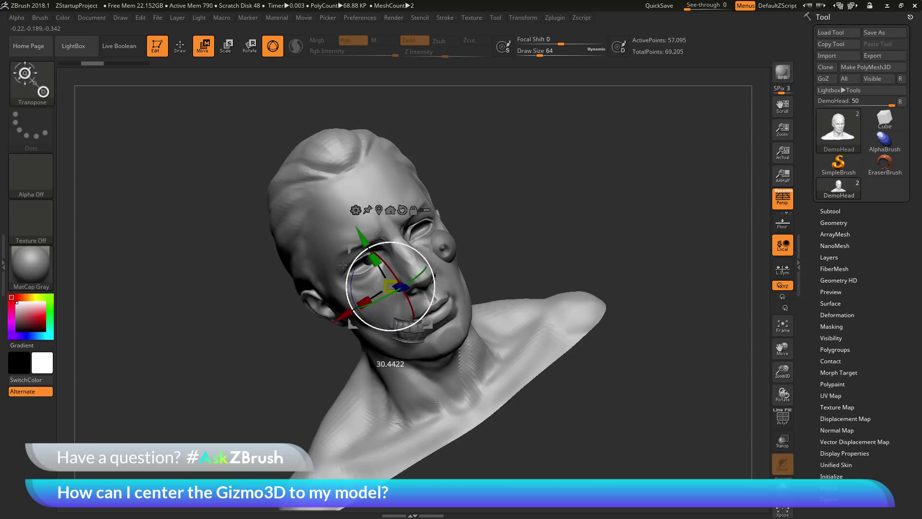
key("ctrl+z")
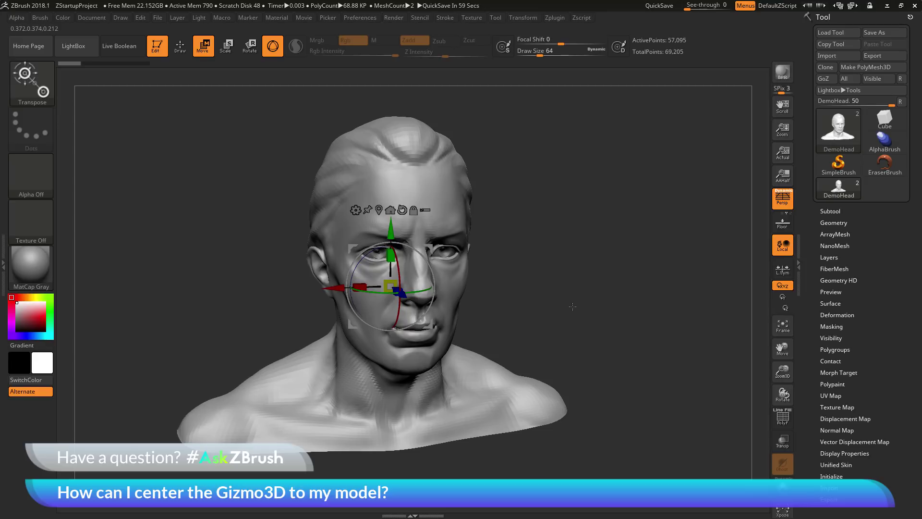
key("ctrl+z")
key("ctrl+z")
key("ctrl+z")
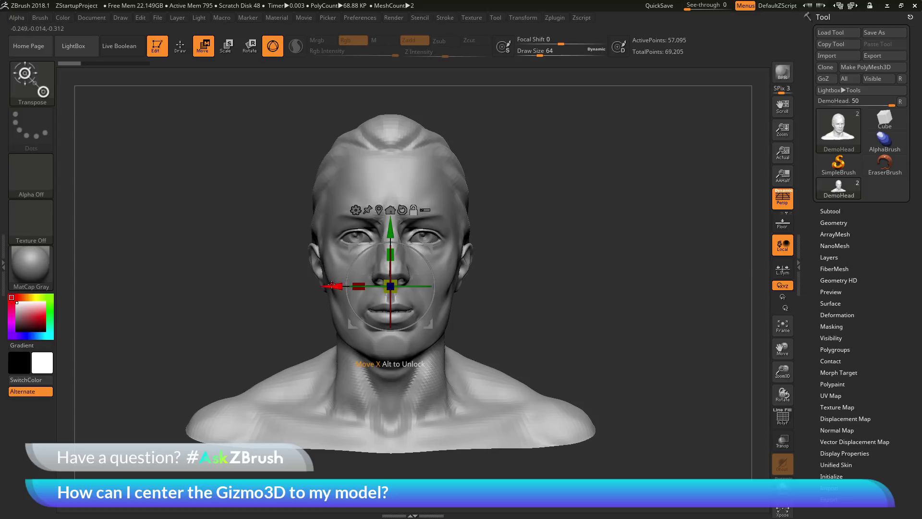
Step: Reposition only the gizmo in the empty space beside the head, test a screen rotation around it, and undo the rotation
left_click_drag(436, 245, 663, 164, "alt")
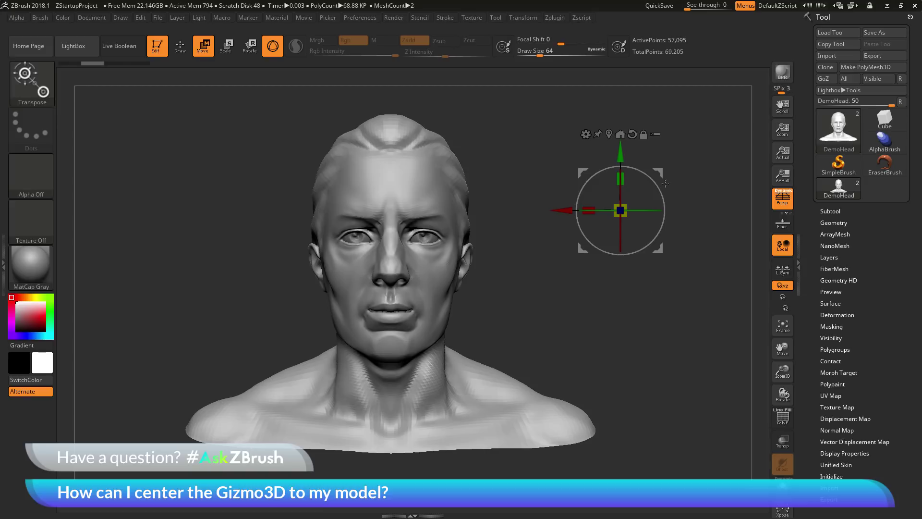
mouse_move(649, 176)
left_mouse_down()
mouse_move(663, 201)
mouse_move(635, 168)
left_mouse_up()
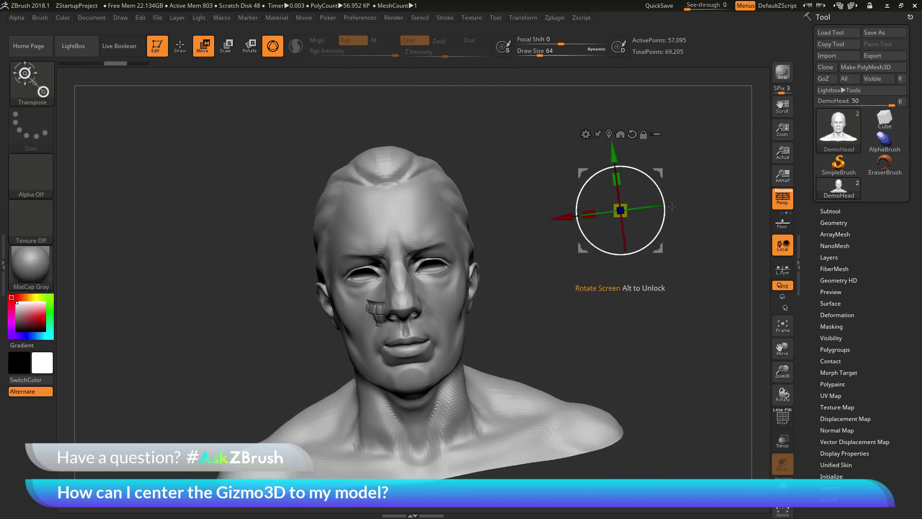
key("ctrl+z")
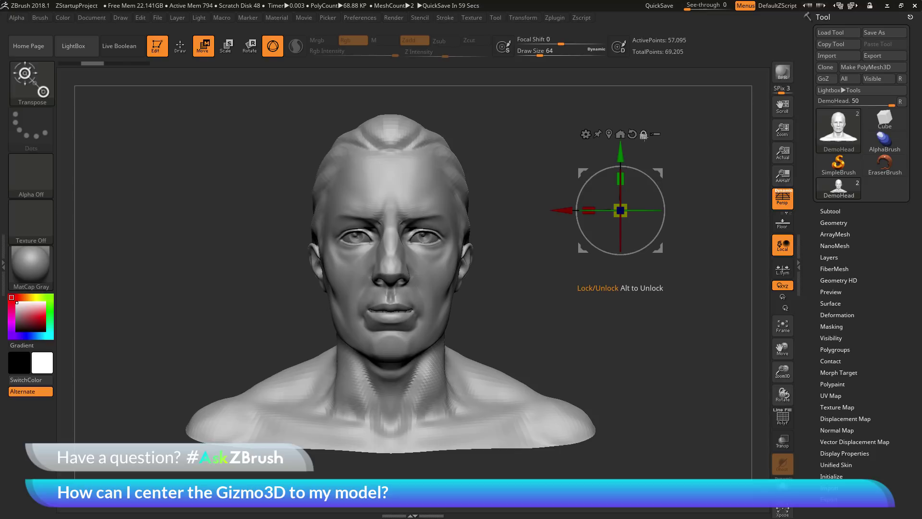
Step: Bring the gizmo back over the forehead and snap it to the unmasked mesh center
mouse_move(658, 172)
left_mouse_down("alt")
mouse_move(408, 152)
mouse_move(433, 187)
mouse_move(429, 170)
left_mouse_up("alt")
key("ctrl+z")
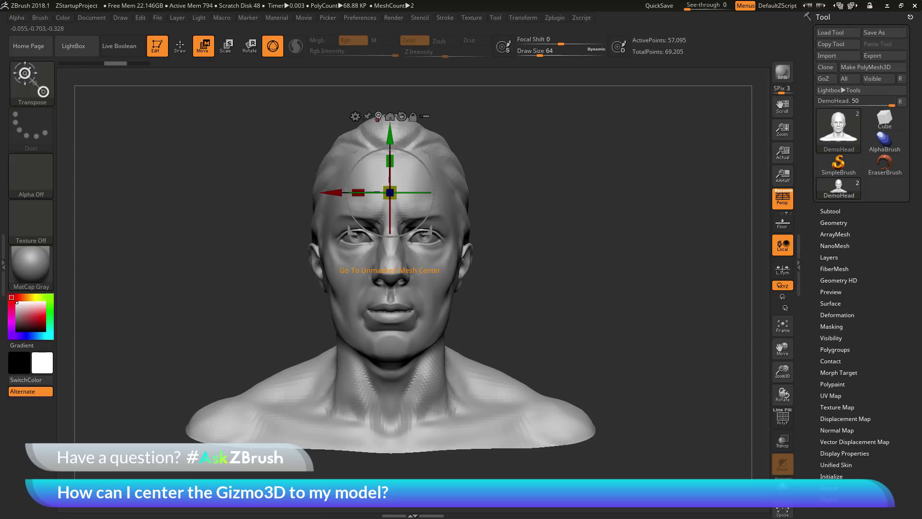
left_click(378, 117)
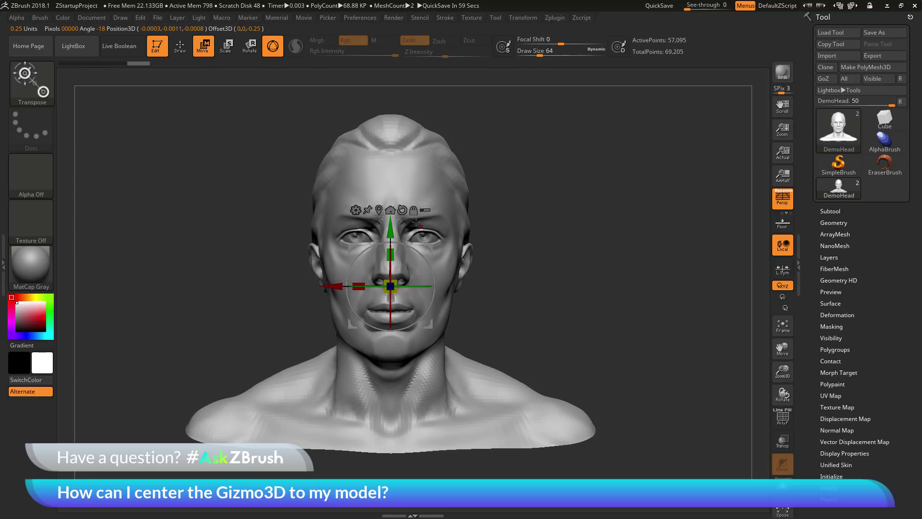
Step: Move the gizmo far away from the head into empty space and test rotating the head around it, undoing the rotations
left_click_drag(582, 353, 554, 274, "alt")
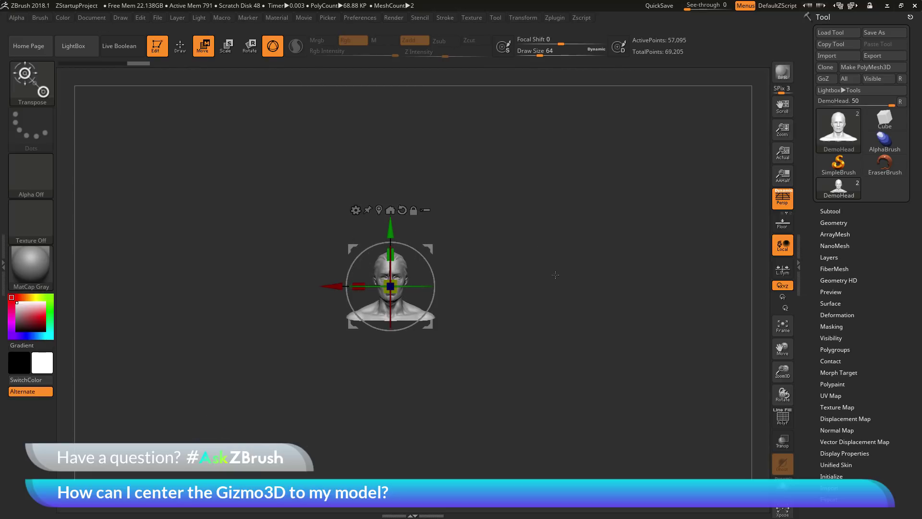
left_click_drag(545, 346, 694, 354, "alt")
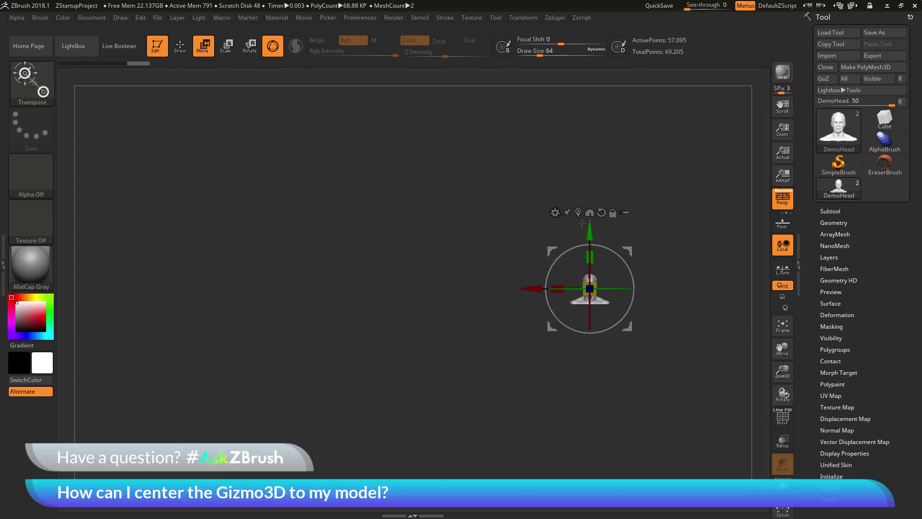
left_click(613, 216)
left_click_drag(629, 250, 133, 132)
left_click_drag(250, 204, 288, 207, "alt")
left_click_drag(310, 212, 302, 238)
key("ctrl+z")
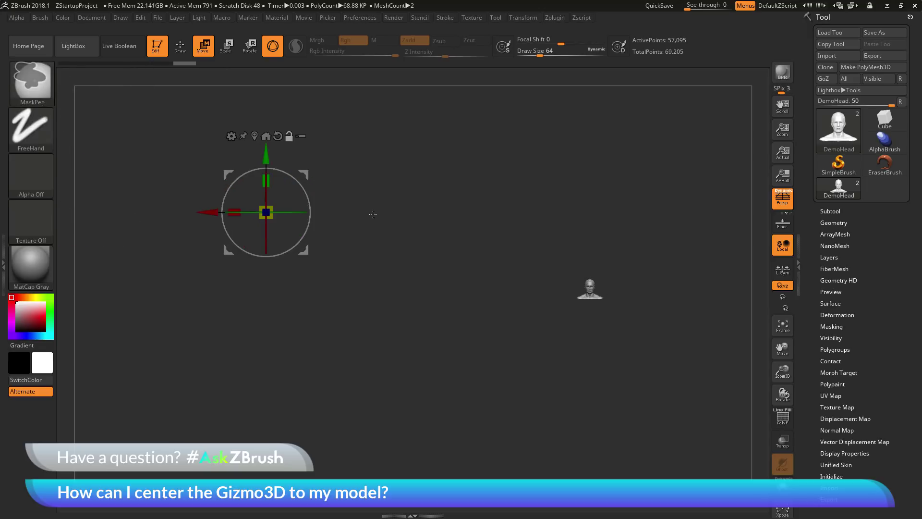
left_click_drag(379, 211, 173, 173, "alt")
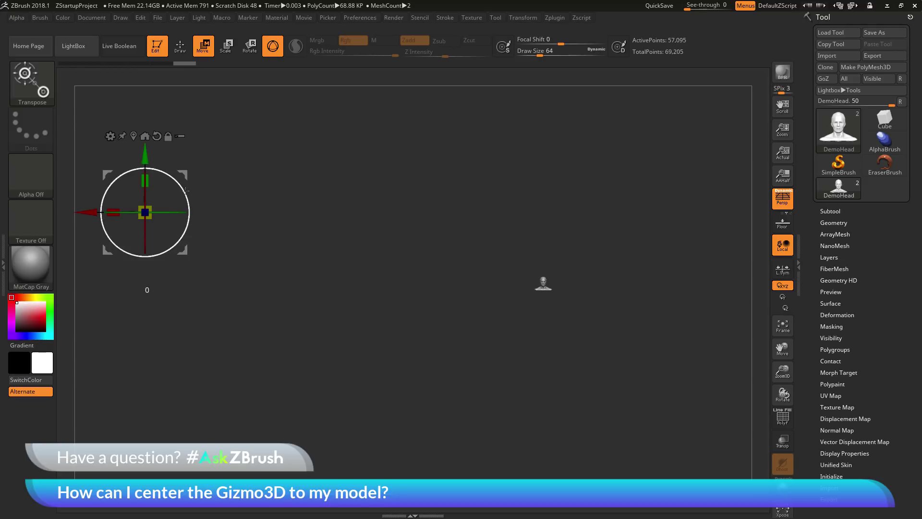
mouse_move(194, 195)
left_mouse_down()
mouse_move(186, 178)
mouse_move(197, 206)
mouse_move(193, 191)
left_mouse_up()
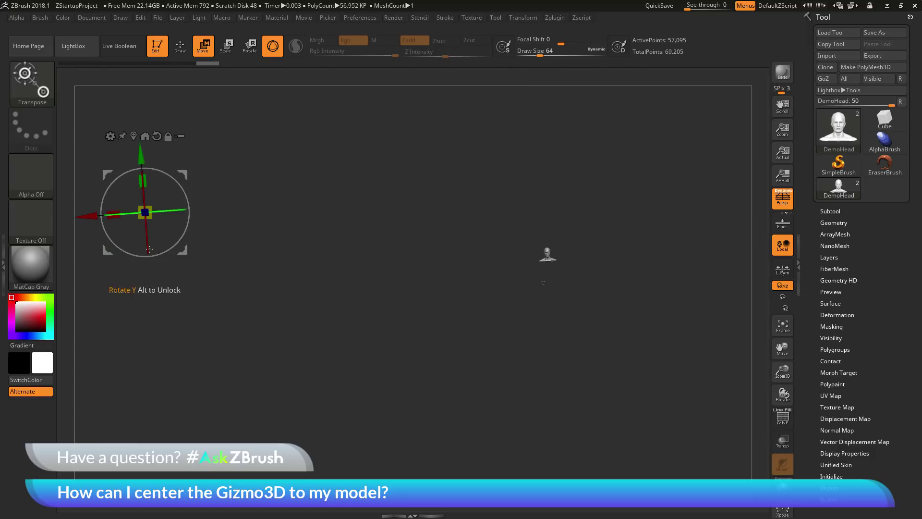
key("ctrl+z")
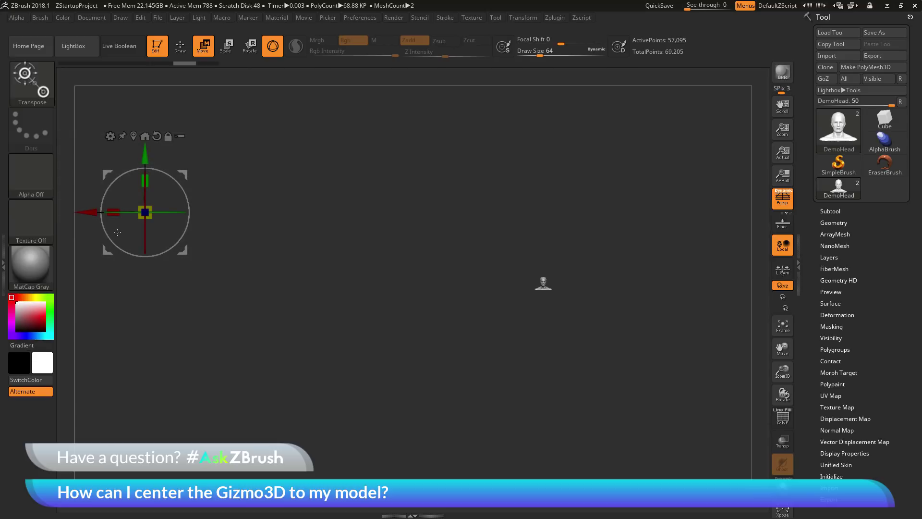
Step: Frame the head and sculpt a small bump on its forehead with the Standard brush in Draw mode
left_click(783, 325)
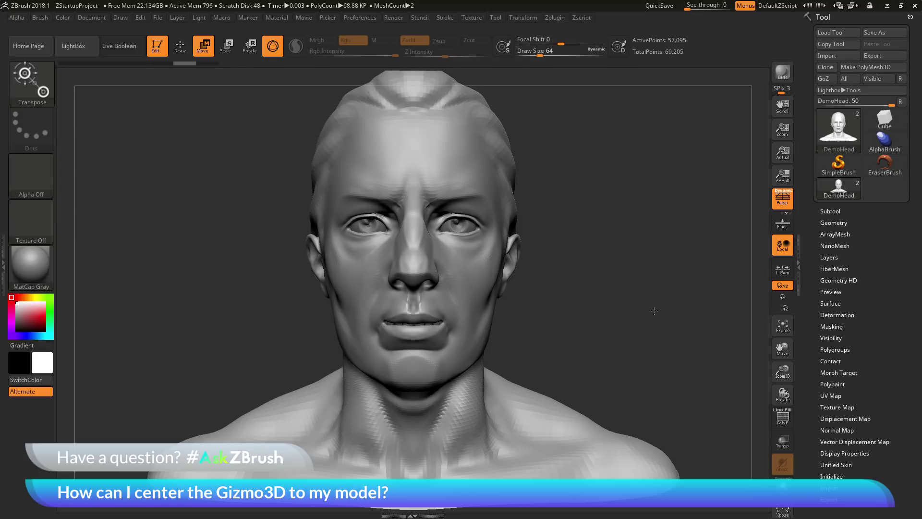
mouse_move(613, 272)
left_mouse_down()
mouse_move(639, 205)
mouse_move(566, 204)
left_mouse_up()
key("q")
left_click_drag(420, 193, 423, 188)
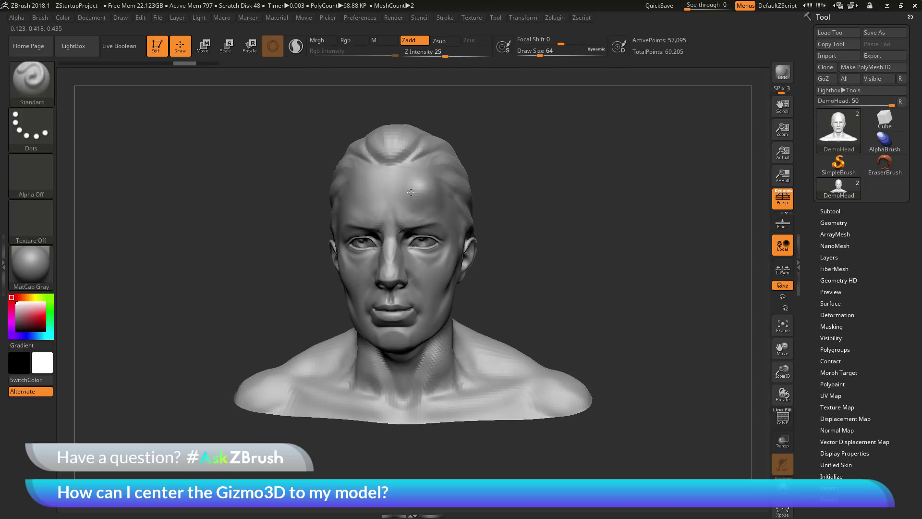
left_click_drag(600, 235, 611, 219, "shift")
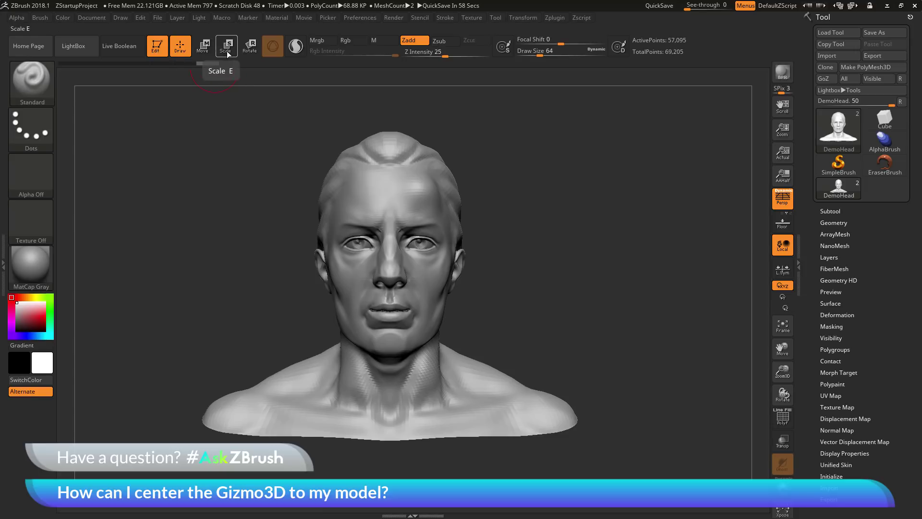
Step: Return to Move mode and locate the distant gizmo outside the framed view before bringing the head back into sight
left_click(202, 47)
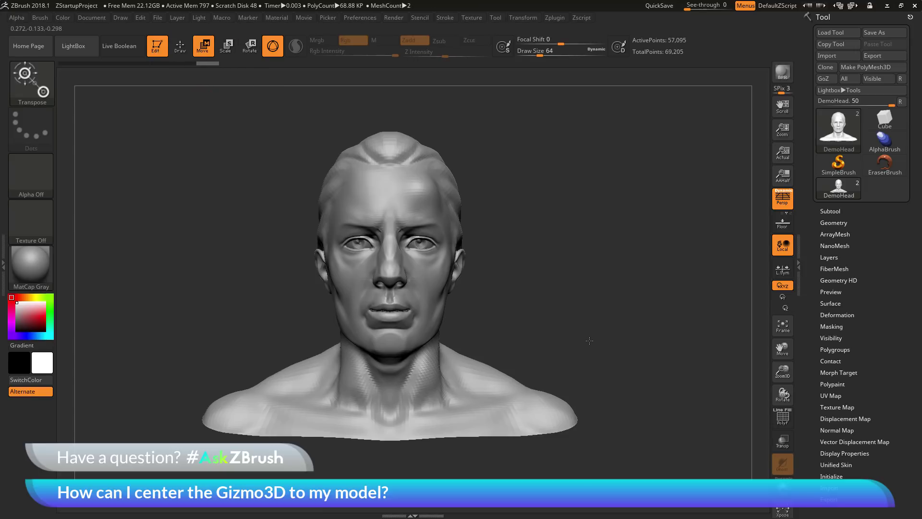
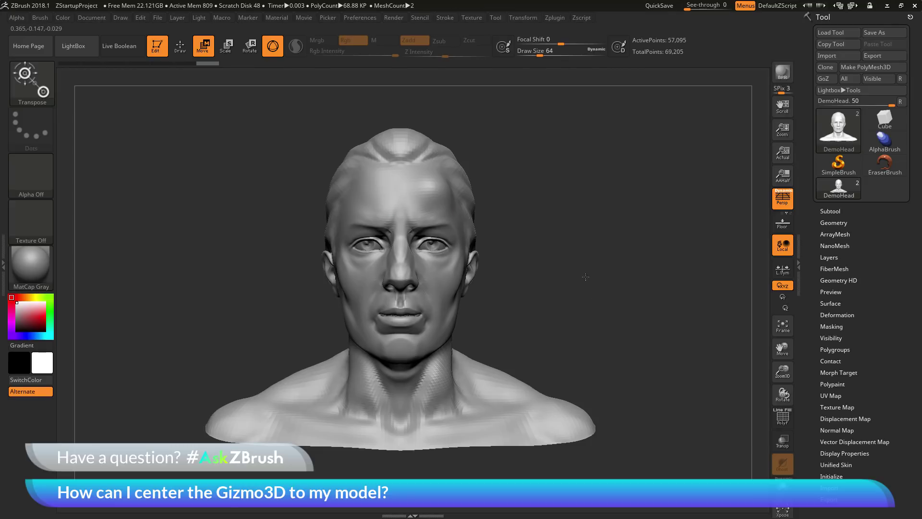
left_click_drag(350, 200, 617, 268, "alt")
left_click_drag(432, 303, 587, 279, "alt")
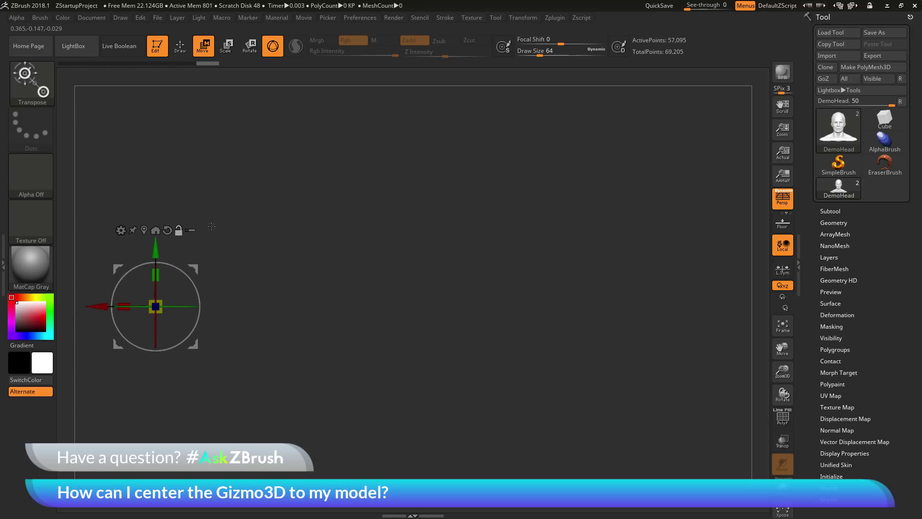
left_click(145, 231)
right_click_drag(667, 272, 686, 366, "ctrl")
mouse_move(696, 260)
right_mouse_down("ctrl")
mouse_move(667, 257)
mouse_move(529, 324)
right_mouse_up("ctrl")
right_click_drag(572, 288, 587, 421, "ctrl")
left_click_drag(592, 274, 602, 301, "alt")
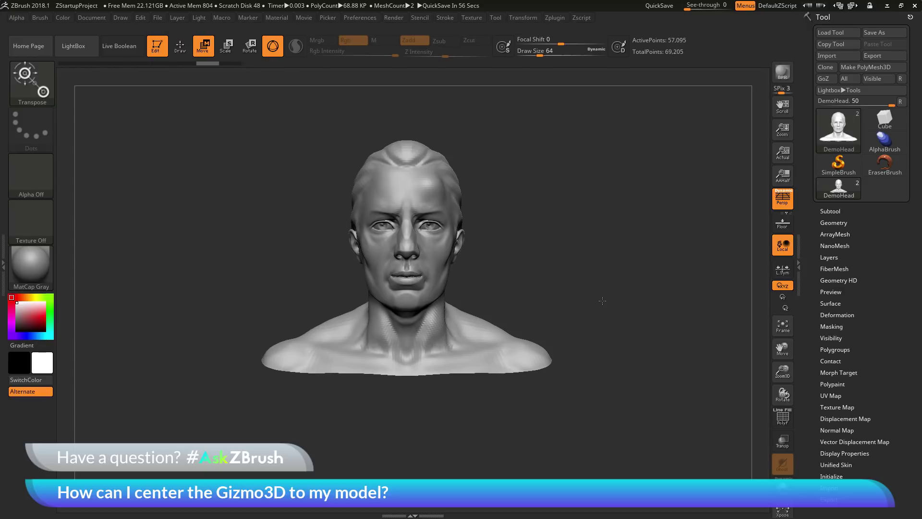
left_click_drag(603, 300, 609, 266, "alt")
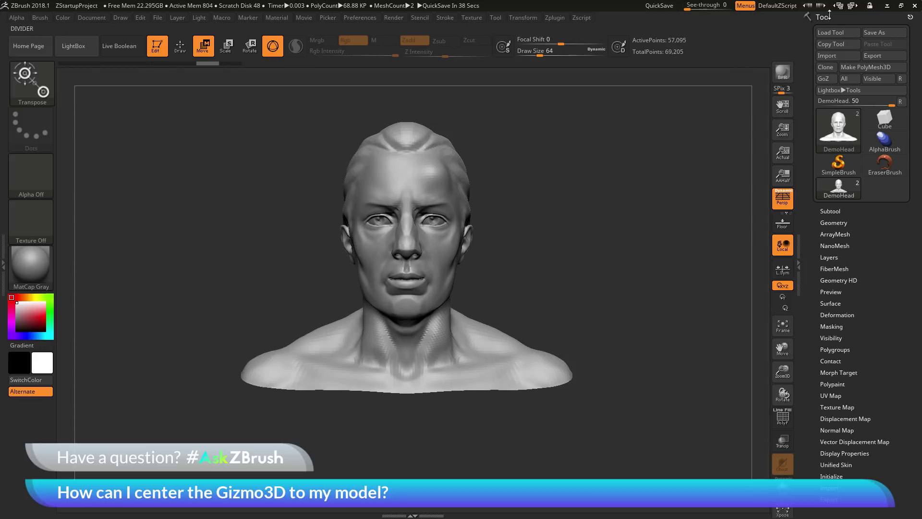
Step: Centre the gizmo on the head with the Masking command Go To Unmasked Center, and repeat it after moving the gizmo aside
scroll(884, 194, "down", 5)
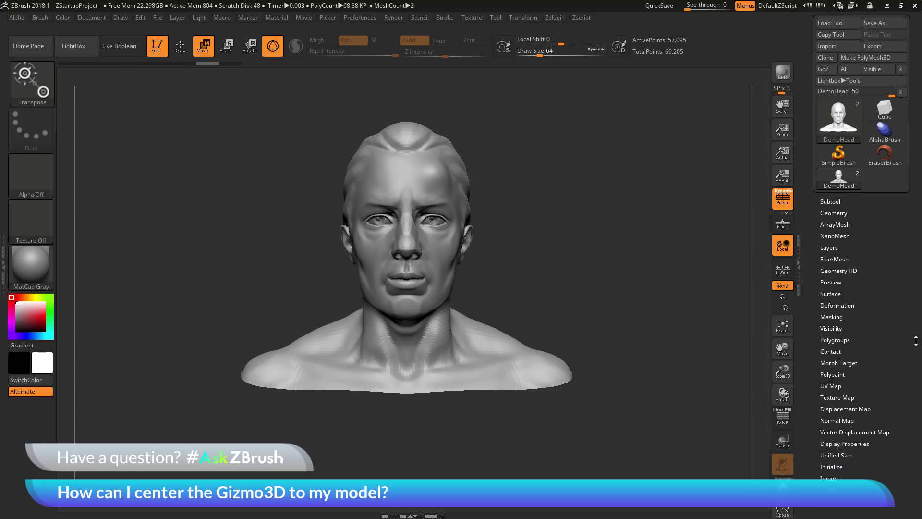
left_click(839, 229)
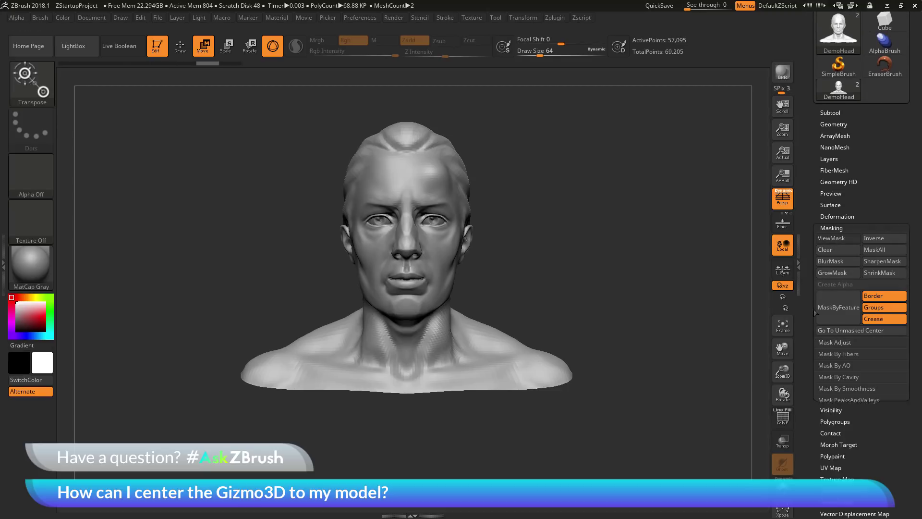
scroll(814, 312, "down", 2)
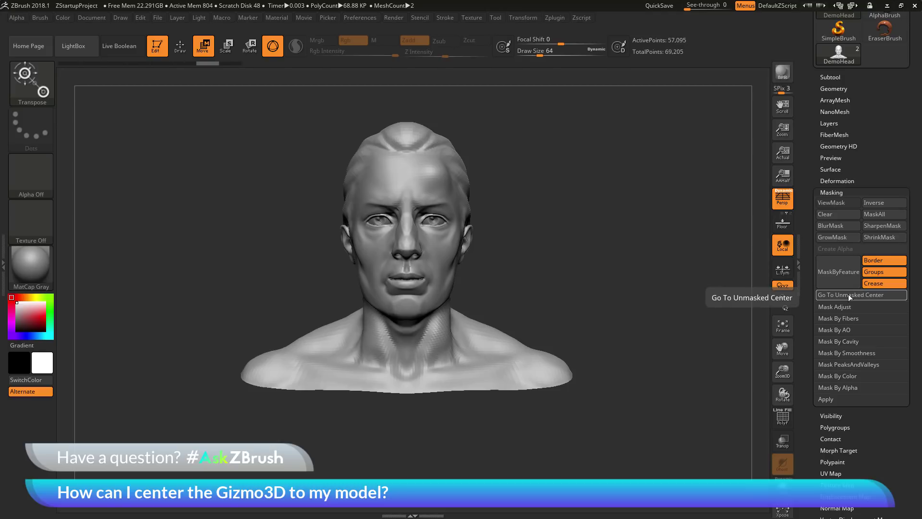
left_click(848, 294)
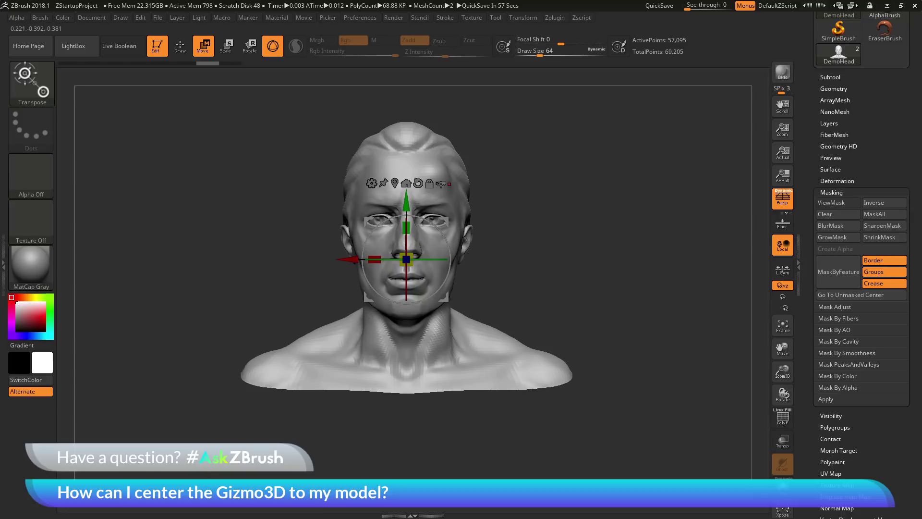
left_click_drag(451, 221, 155, 155)
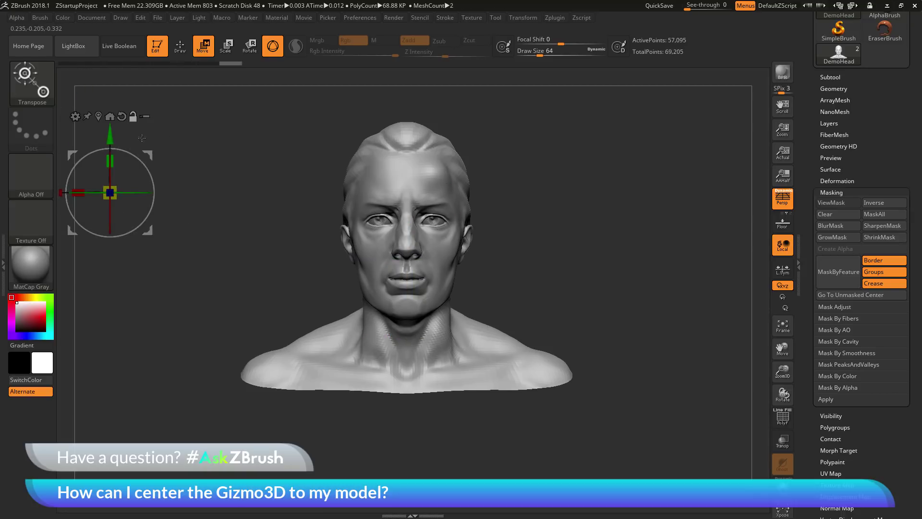
left_click(862, 297)
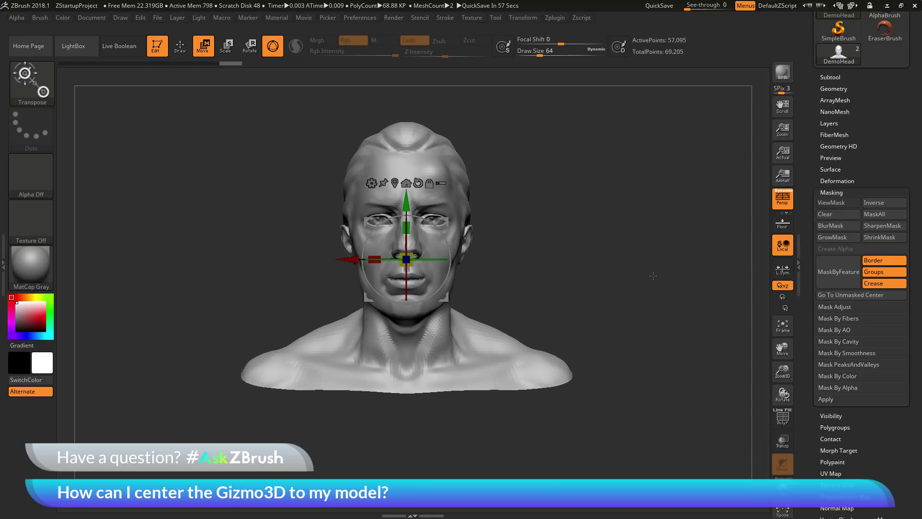
Step: Switch the active tool to the Cube, enable its PolyFrame display, and snap the view to look straight at one face
scroll(860, 144, "up", 5)
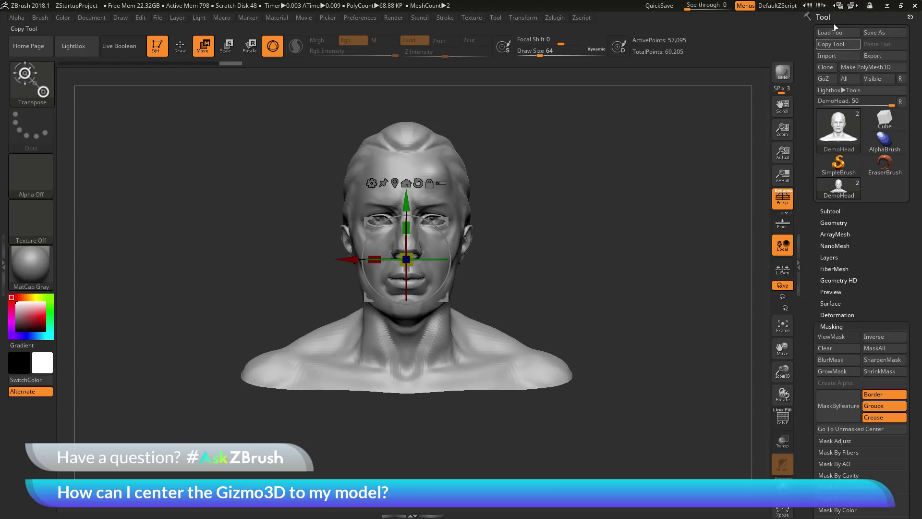
left_click(885, 120)
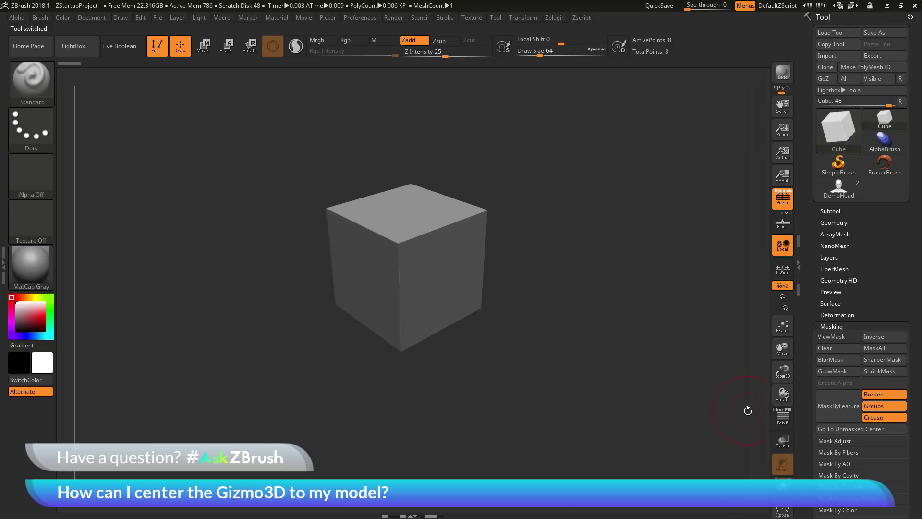
left_click(781, 425)
left_click_drag(636, 305, 529, 336, "shift")
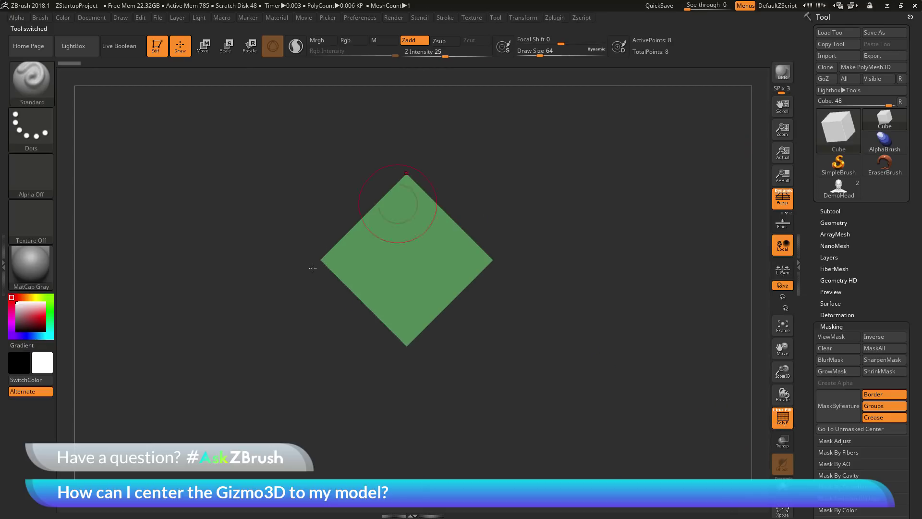
Step: Switch the cube to Move mode and centre the gizmo on it with the Masking command Go To Unmasked Center
left_click_drag(545, 383, 496, 227)
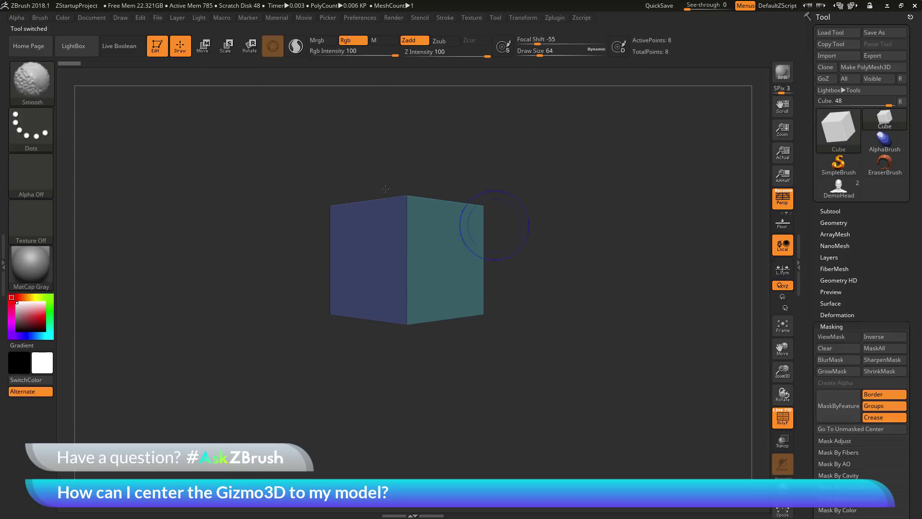
left_click_drag(586, 249, 605, 305)
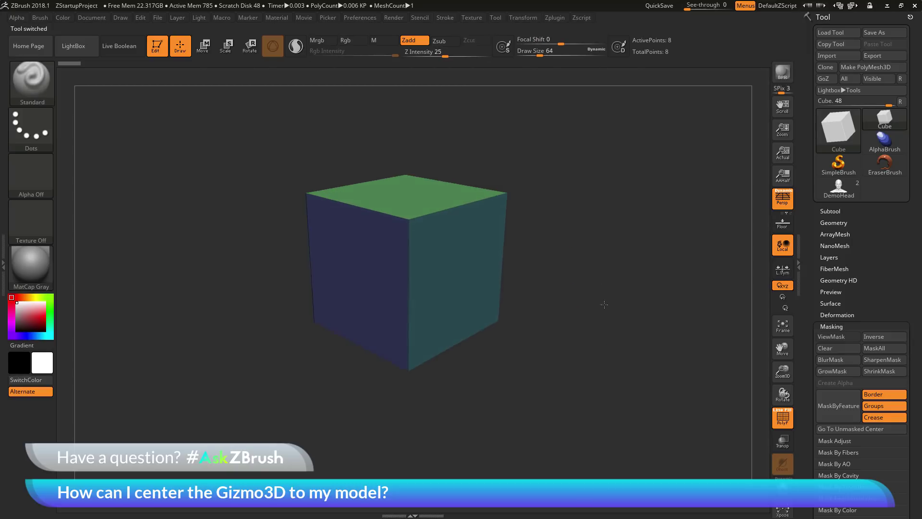
left_click(204, 47)
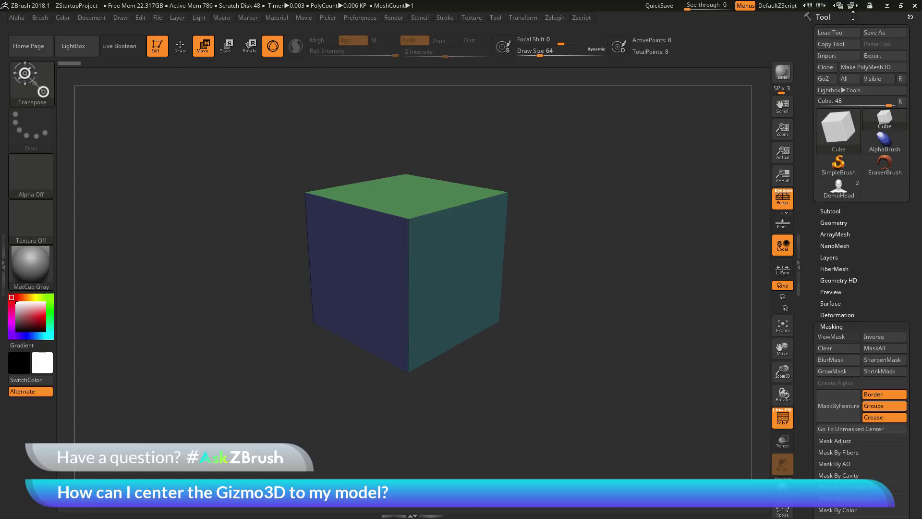
left_click_drag(899, 232, 892, 196)
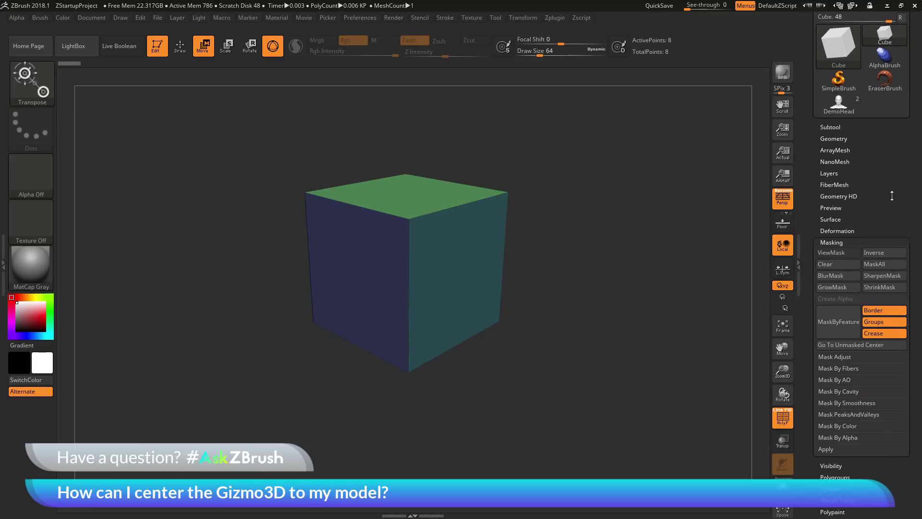
left_click(852, 347)
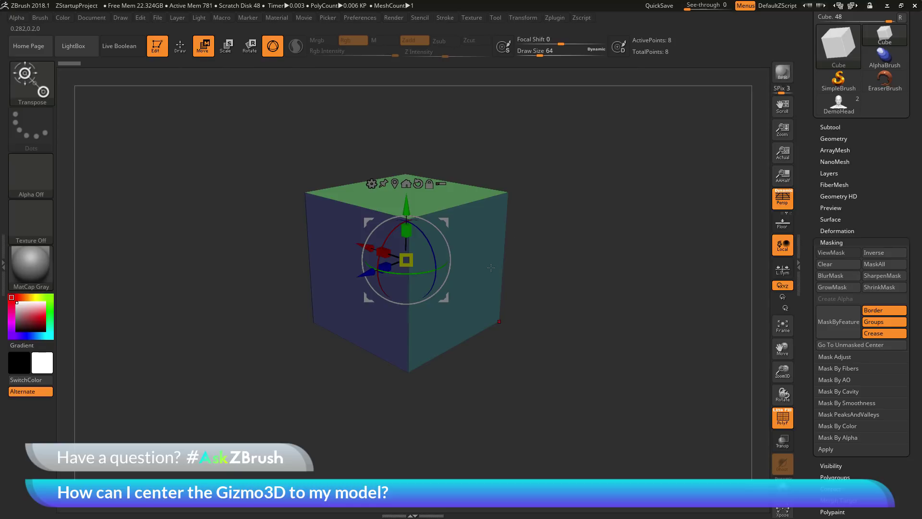
Step: Reposition the gizmo at several spots on the cube, including its side and top faces, ending on a side face
key("alt")
left_click(486, 254, "alt")
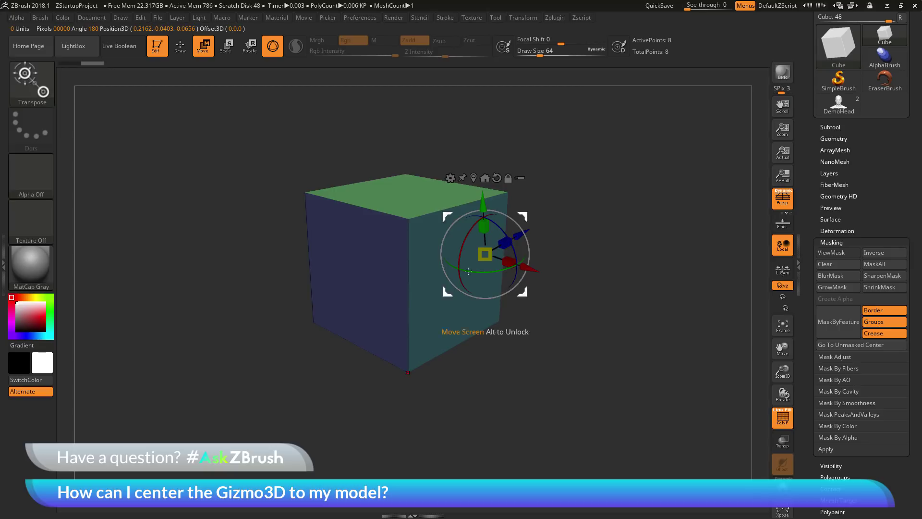
left_click_drag(547, 313, 566, 280)
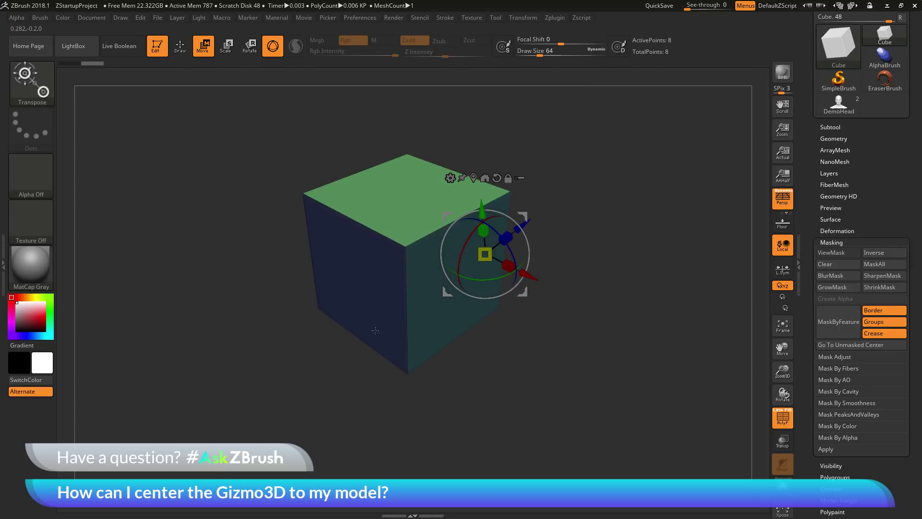
left_click(358, 284)
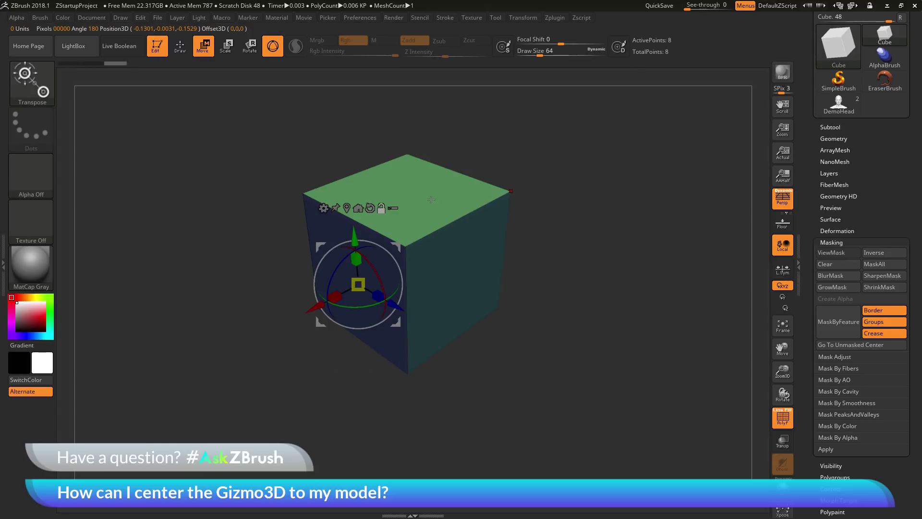
left_click(431, 199, "alt")
left_click_drag(597, 360, 672, 355)
left_click(476, 292, "alt")
left_click(532, 213, "alt")
left_click(409, 242, "alt")
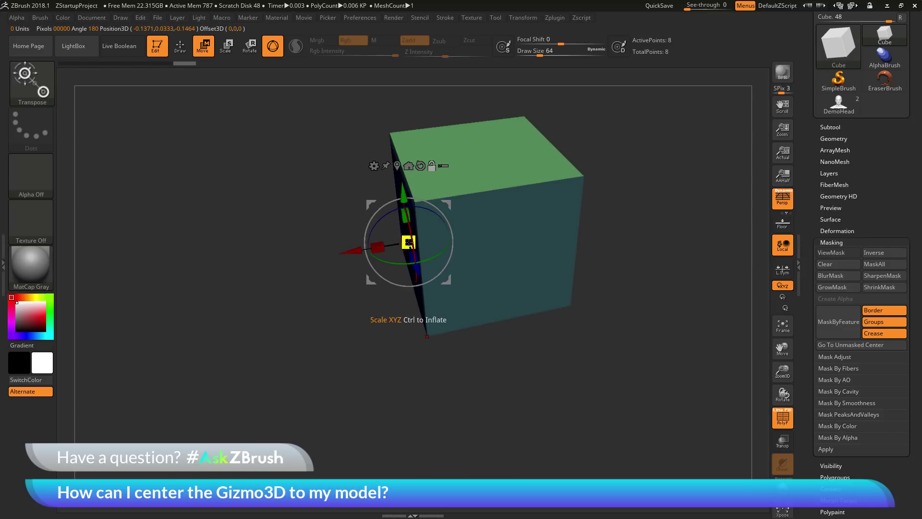
left_click_drag(613, 399, 619, 373)
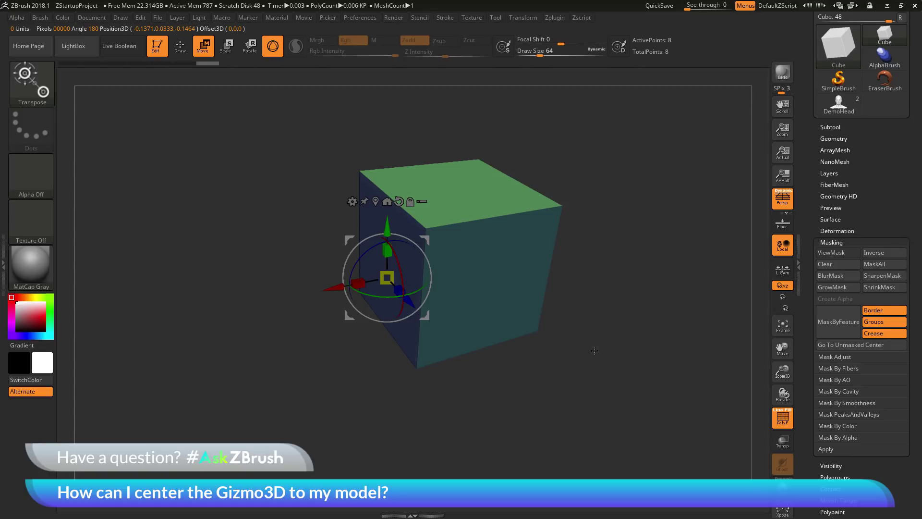
left_click(509, 284, "alt")
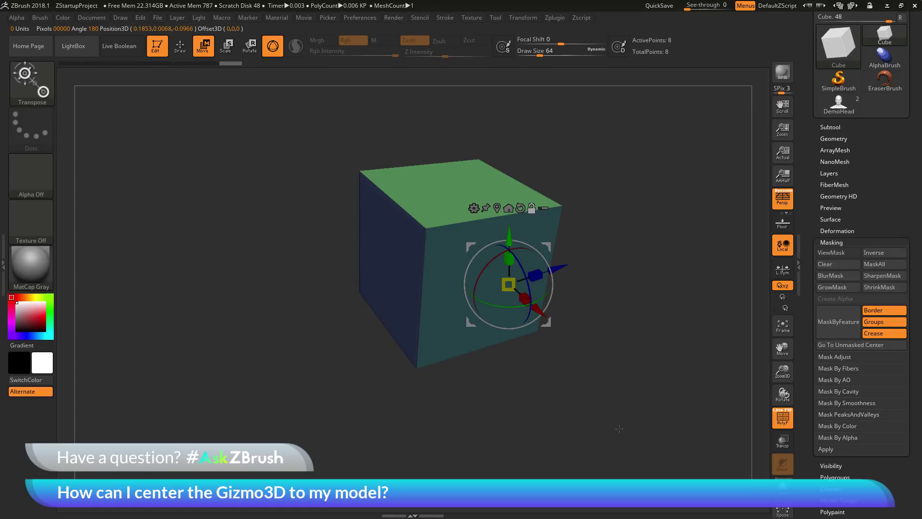
Step: Send the gizmo to the cube's unmasked mesh centre with its own command and reset its orientation
left_click_drag(619, 419, 627, 273)
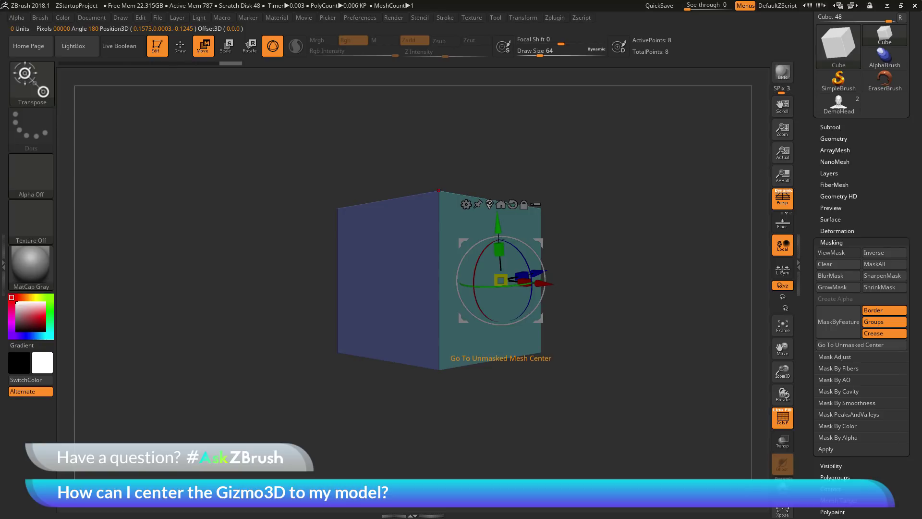
left_click(490, 204)
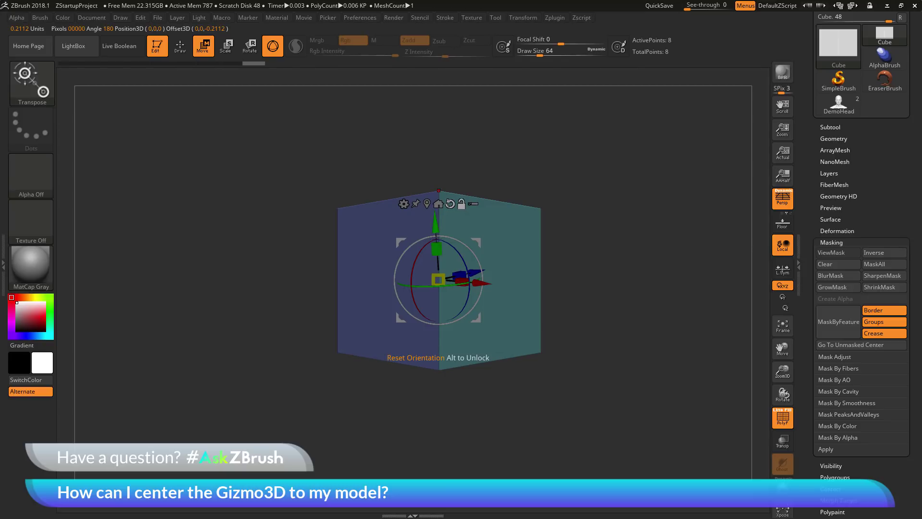
left_click(451, 203)
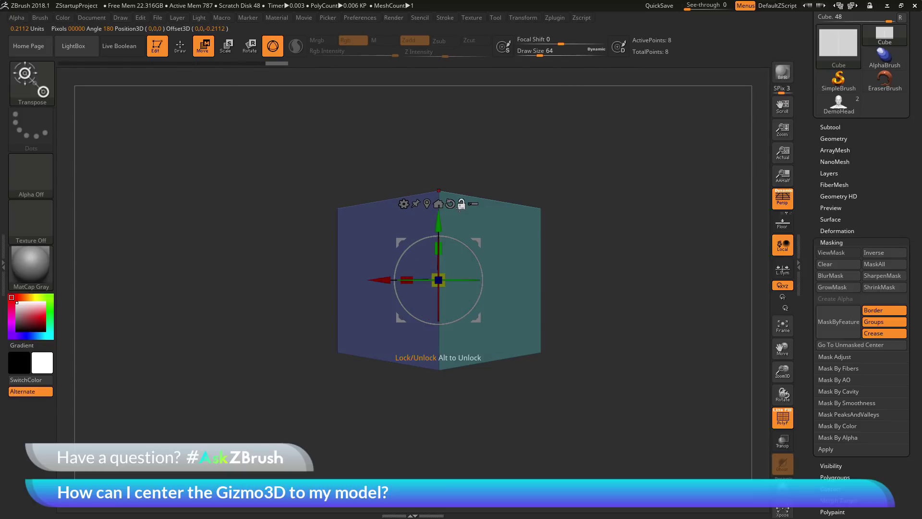
Step: Rotate the cube about 45° with the gizmo while looking straight down at it, and reset the gizmo's orientation
left_click_drag(671, 207, 669, 322)
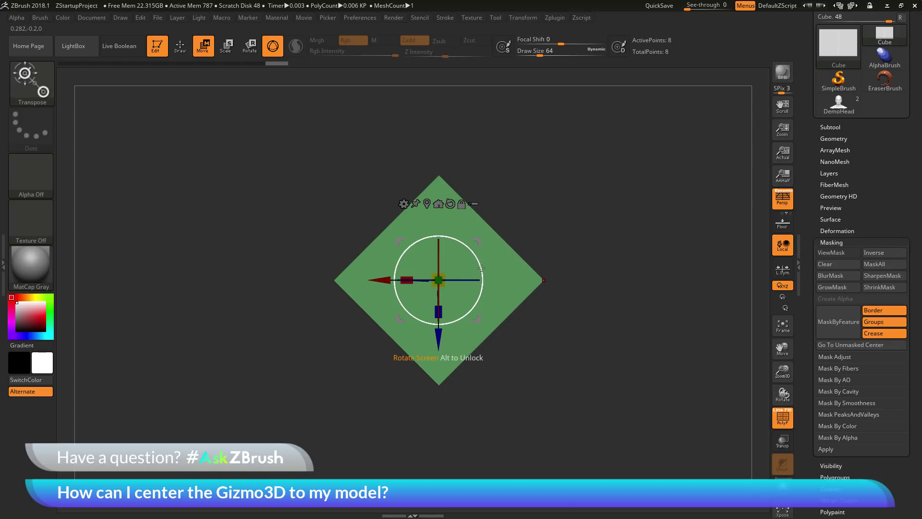
left_click_drag(477, 259, 451, 239)
left_click(451, 204)
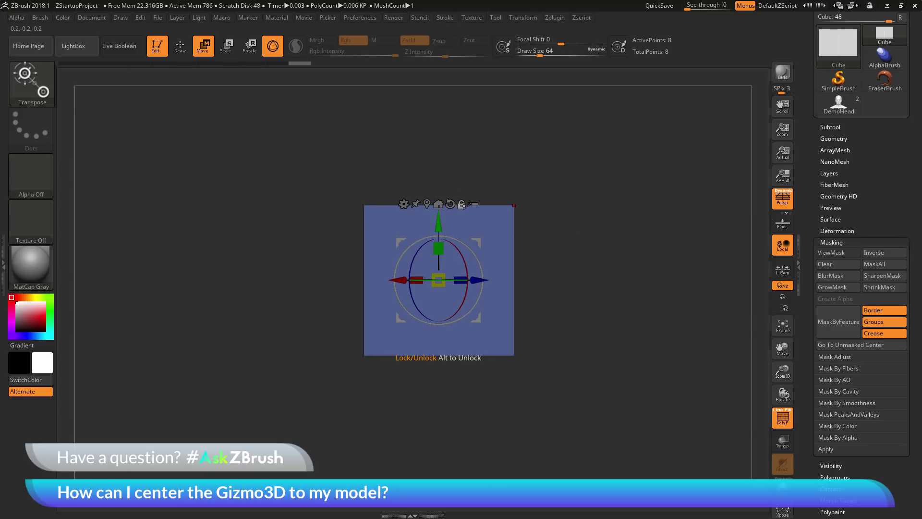
left_click(461, 205)
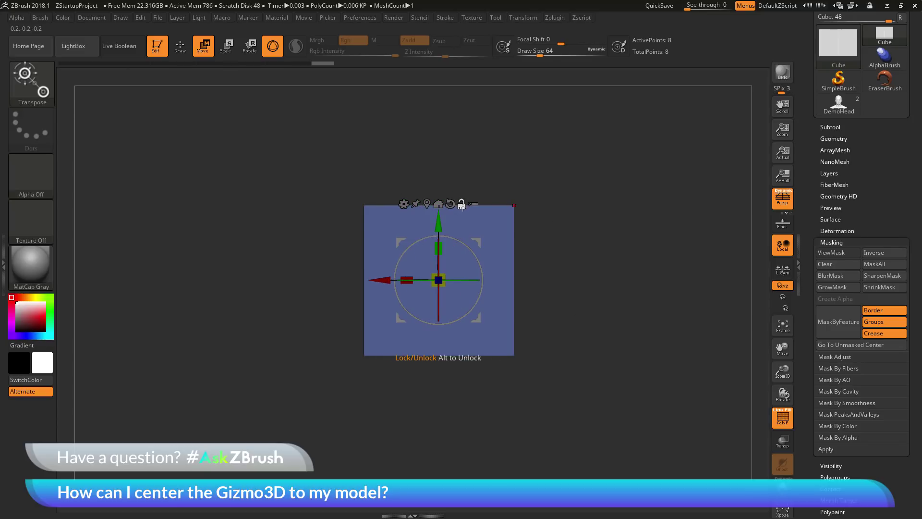
left_click_drag(621, 258, 640, 299)
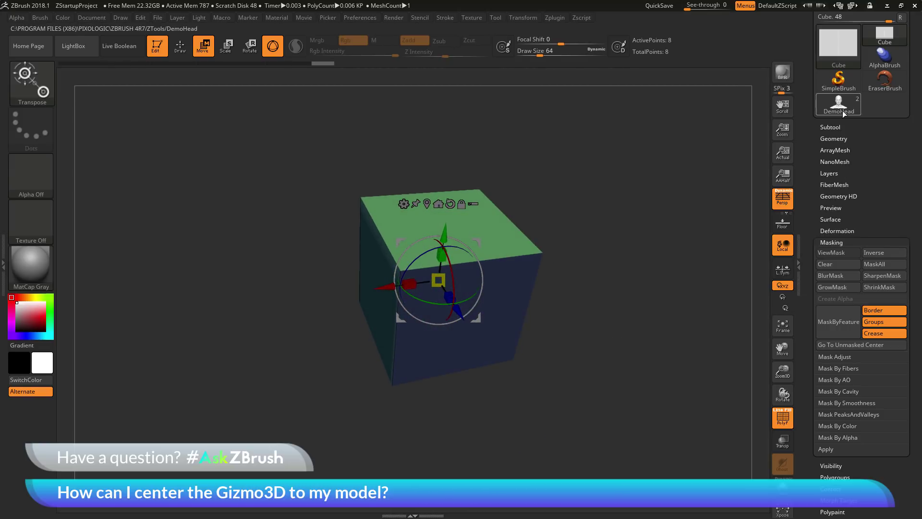
Step: Make DemoHead the active tool in Move mode, facing front, and turn off its PolyFrame display
left_click(843, 111)
left_click_drag(669, 313, 643, 250, "shift")
left_click(204, 46)
left_click_drag(661, 286, 534, 232, "alt")
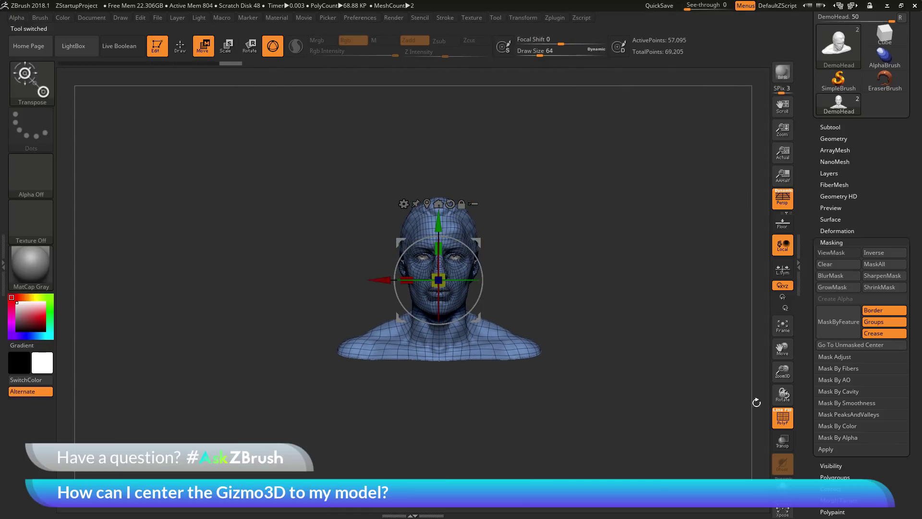
left_click(782, 418)
Step: Unlock the gizmo and move it far away from the head without moving the model
left_click(461, 204)
left_click_drag(598, 305, 595, 287, "alt")
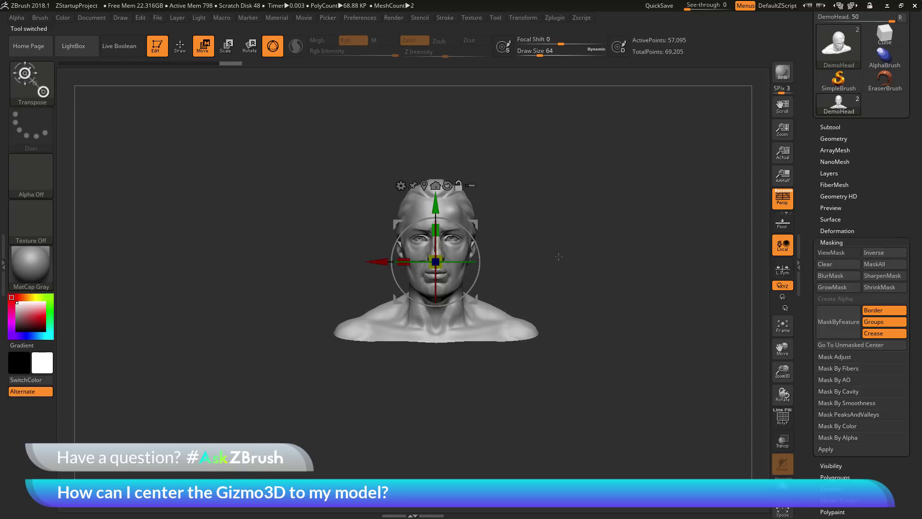
left_click_drag(473, 225, 94, 108)
left_click_drag(193, 132, 266, 172, "alt")
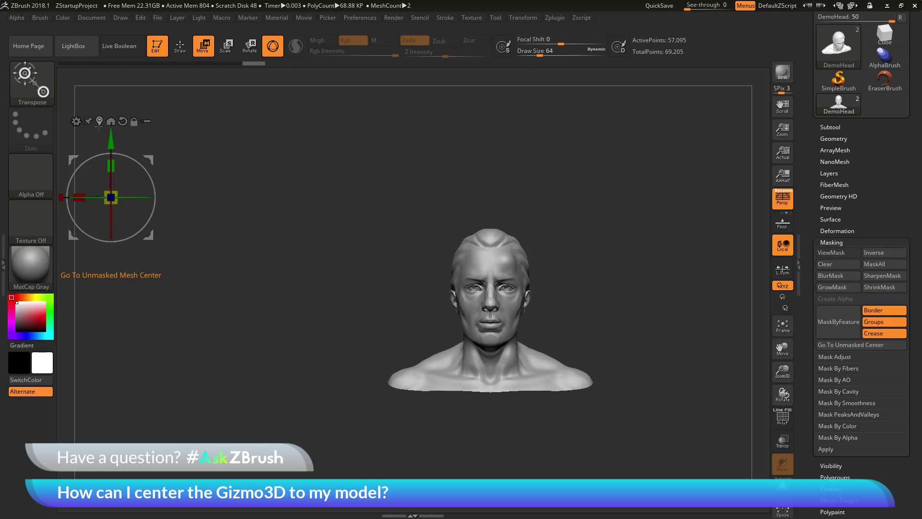
Step: Zoom in on the head and place the gizmo on its forehead above the eye
scroll(819, 12, "up", 5)
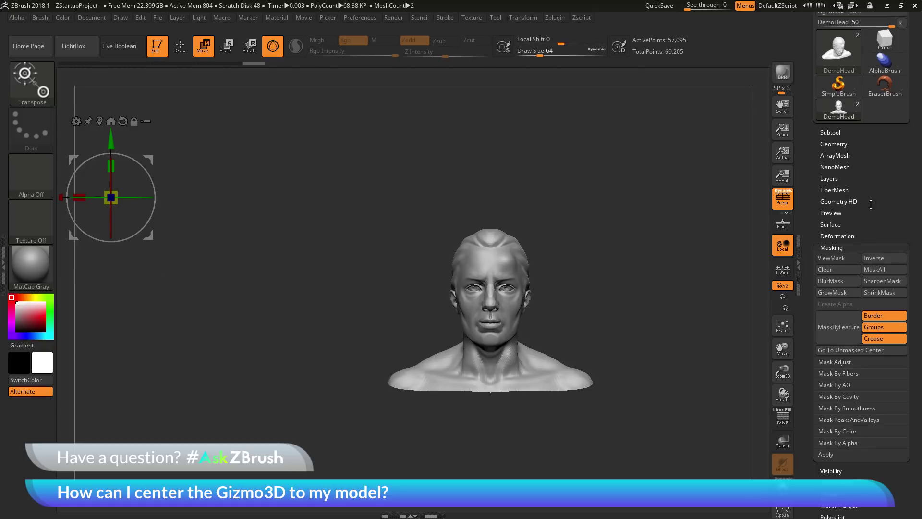
scroll(870, 231, "down", 5)
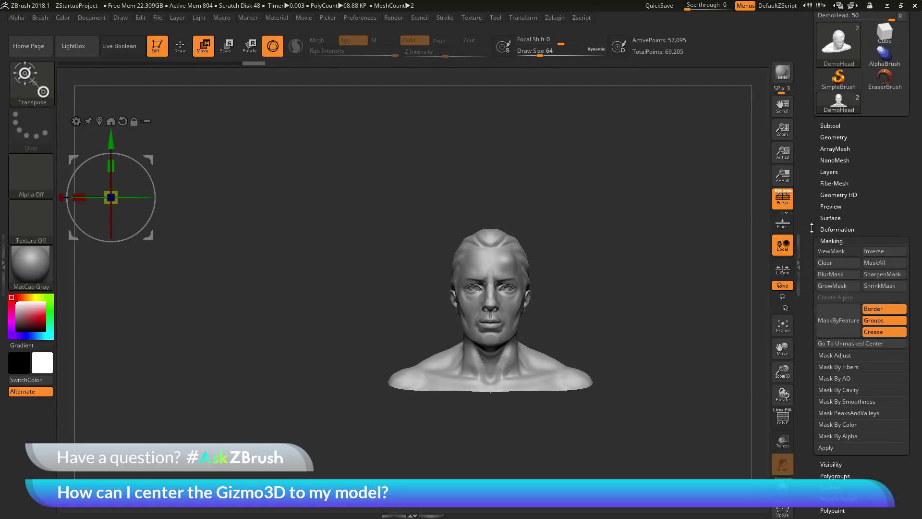
scroll(880, 168, "down", 1)
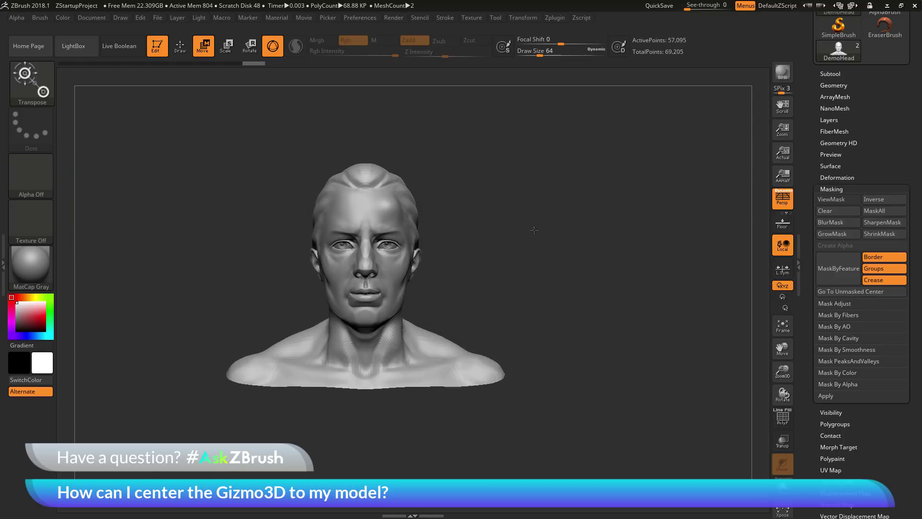
right_click_drag(534, 230, 516, 251, "ctrl")
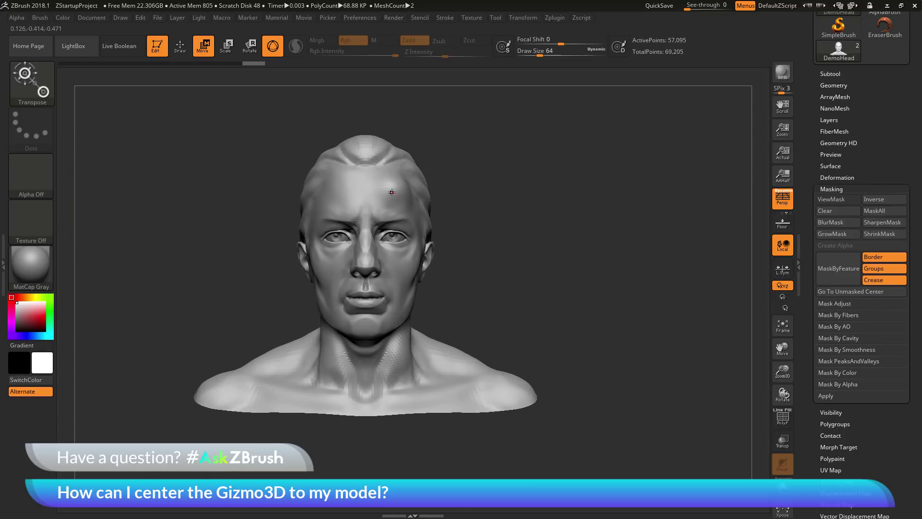
left_click(396, 192)
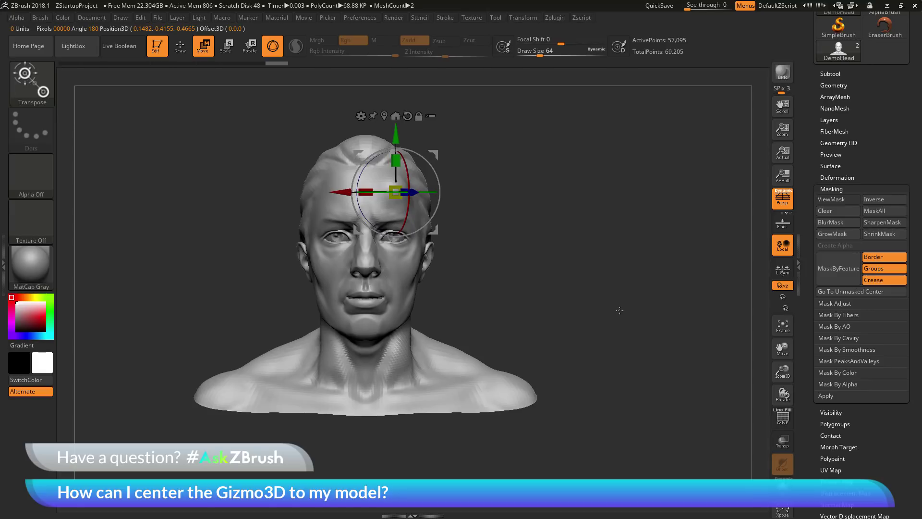
Step: Centre the gizmo on the head with Go To Unmasked Center, reset its orientation, and check it from an angle
left_click(826, 292)
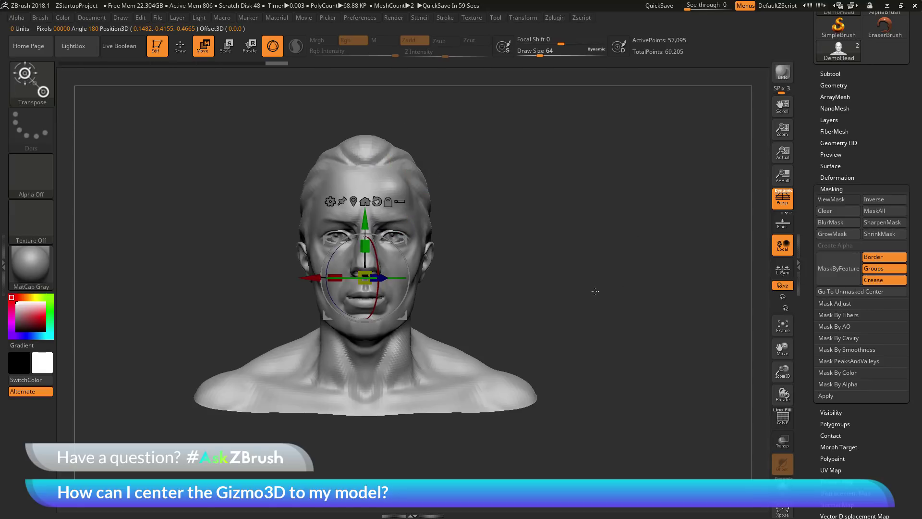
left_click(376, 201)
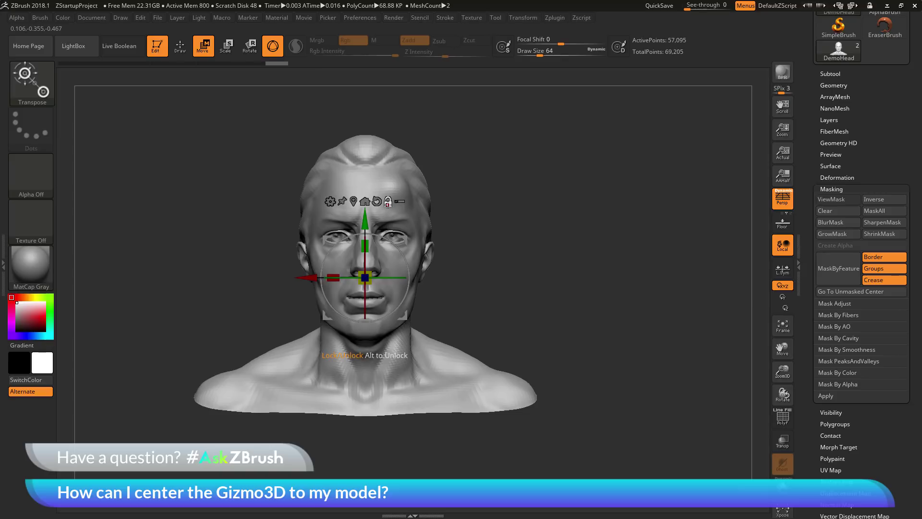
left_click_drag(664, 274, 636, 281)
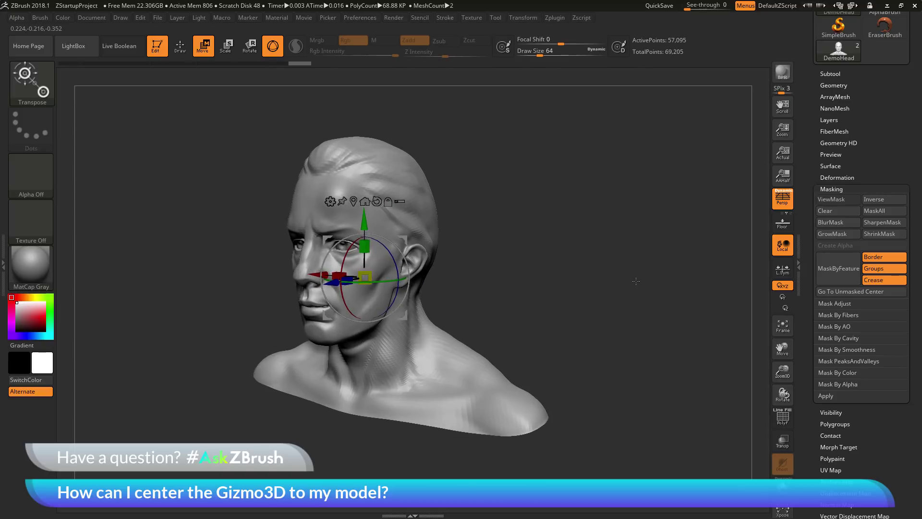